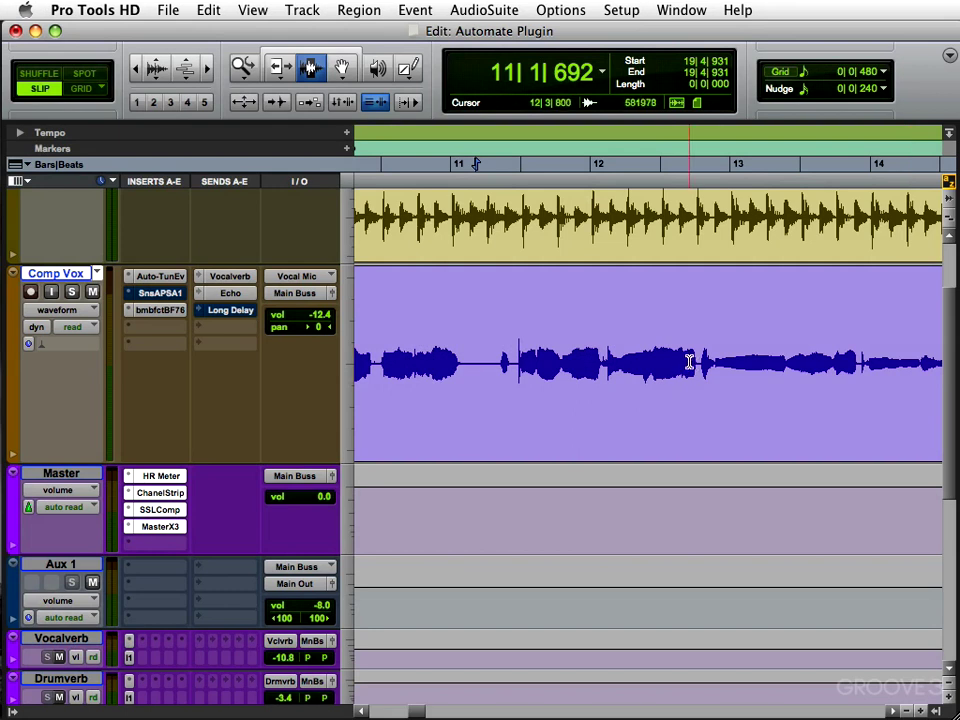
Insert the TDM EQ 3 7-Band (mono) plug-in on an empty Comp Vox insert slot
left_click(138, 327)
mouse_move(145, 402)
mouse_move(321, 398)
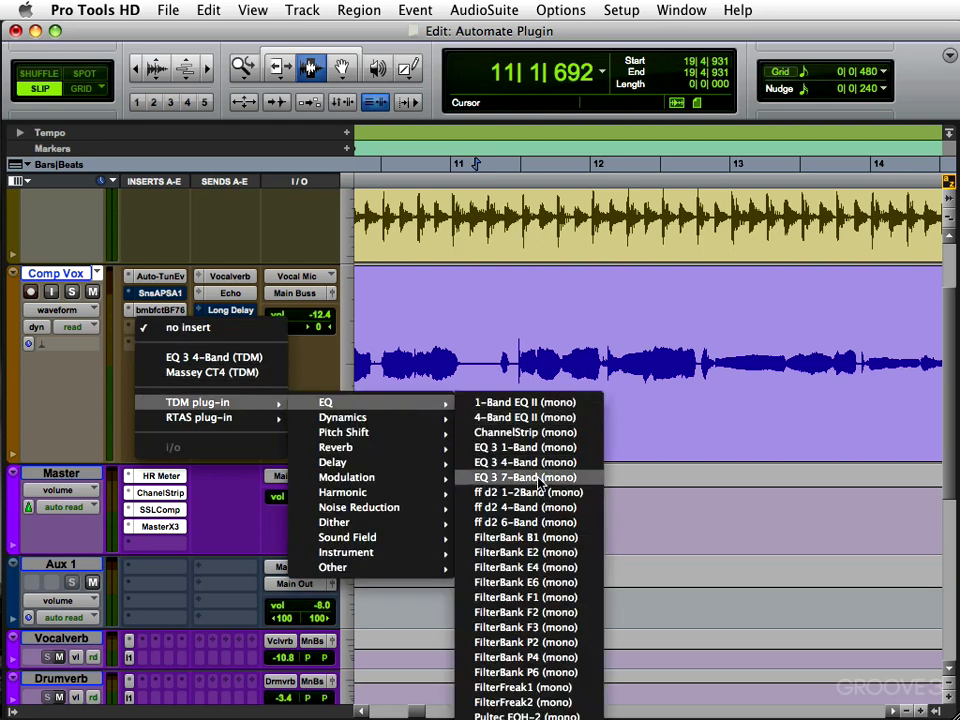
left_click(514, 476)
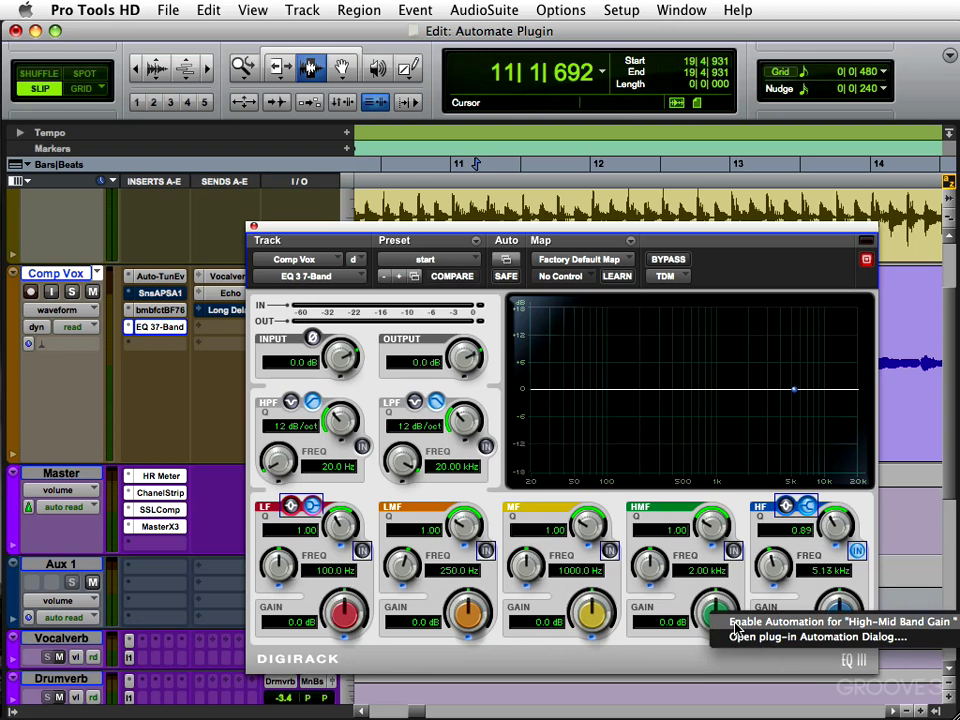
Bring up and dismiss the Mid Band Gain automation options
left_click(595, 612)
right_click(595, 612)
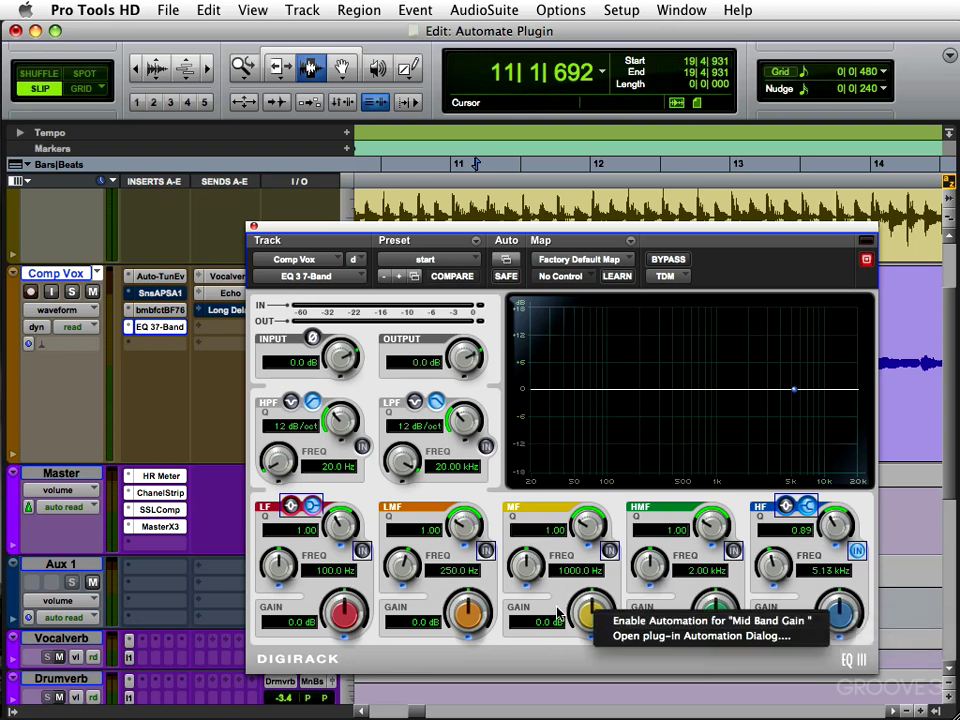
left_click(558, 614)
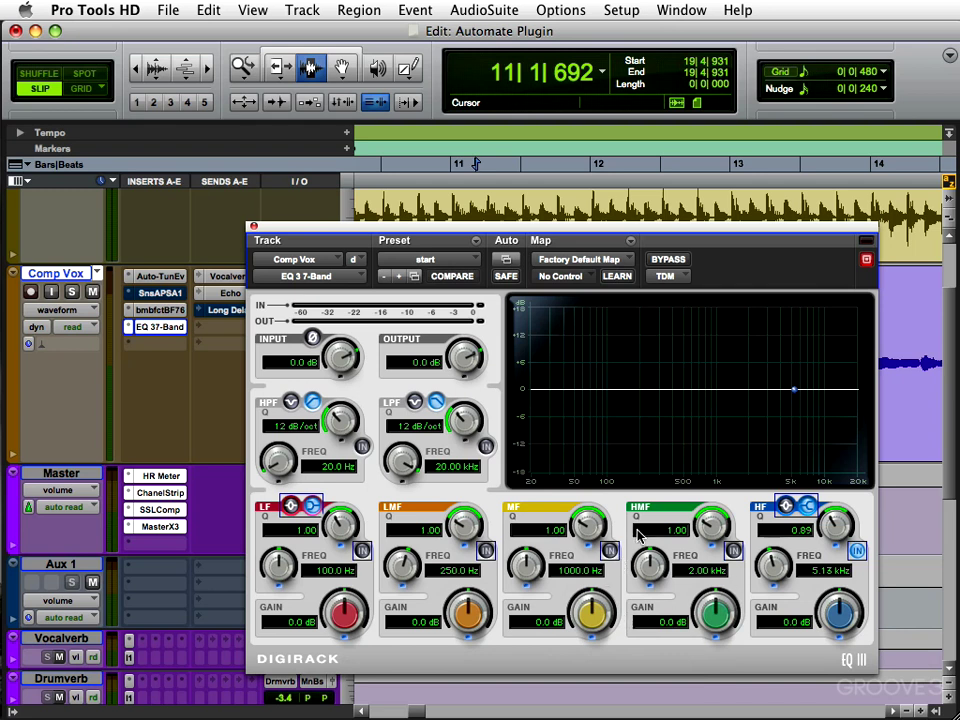
Add every EQ parameter, Master Bypass through Low-Pass Freq, to the automated list
left_click(505, 263)
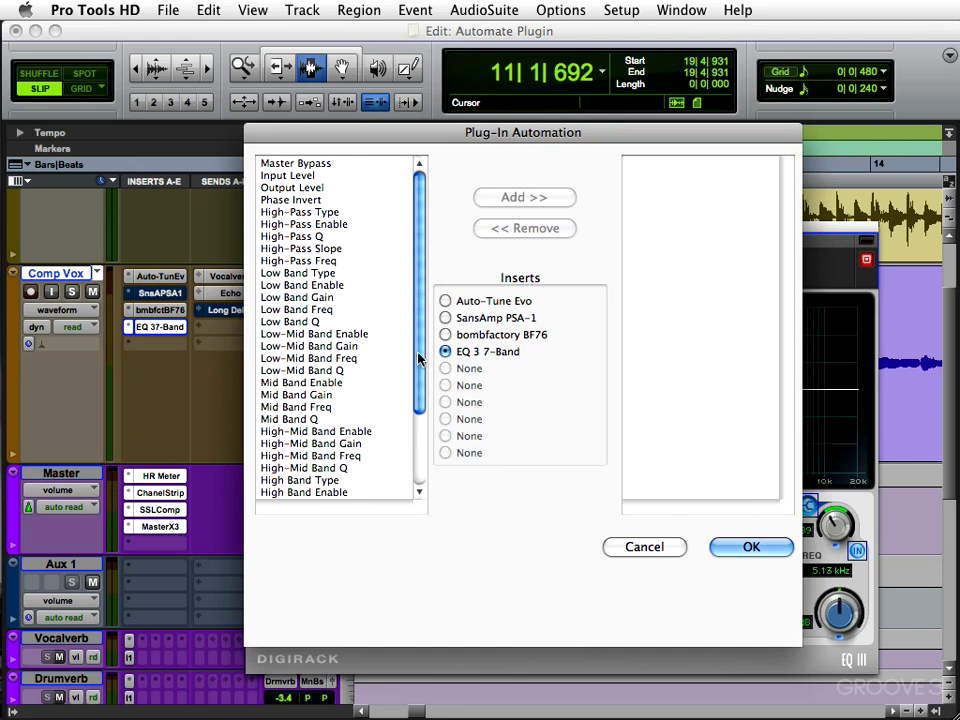
left_click(356, 164)
scroll(416, 379, "down", 3)
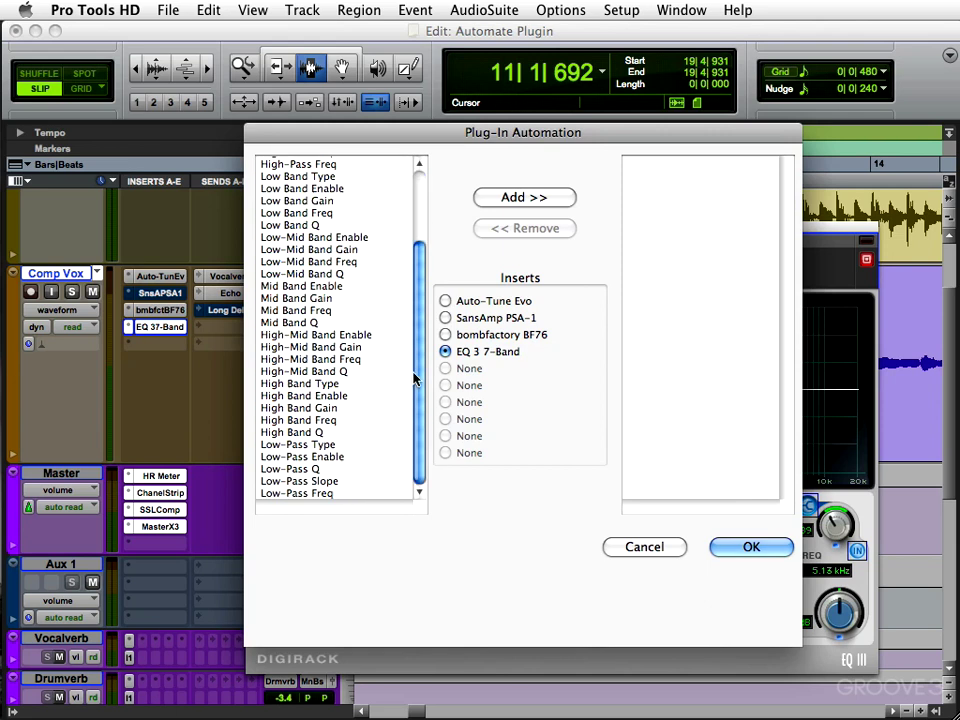
left_click(356, 493, "shift")
left_click(509, 197)
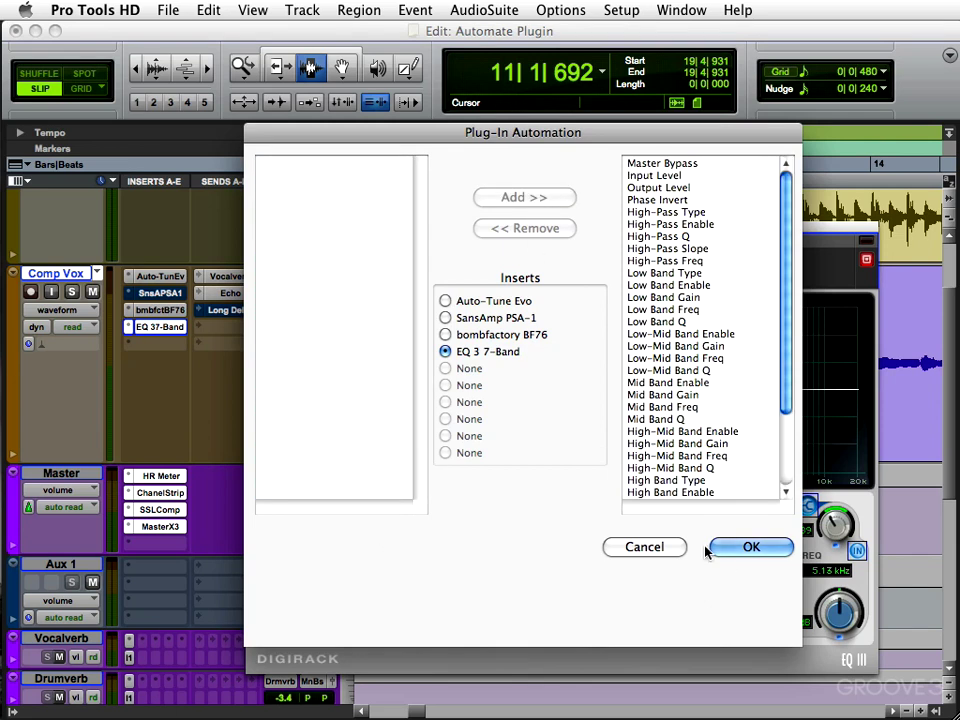
left_click(731, 553)
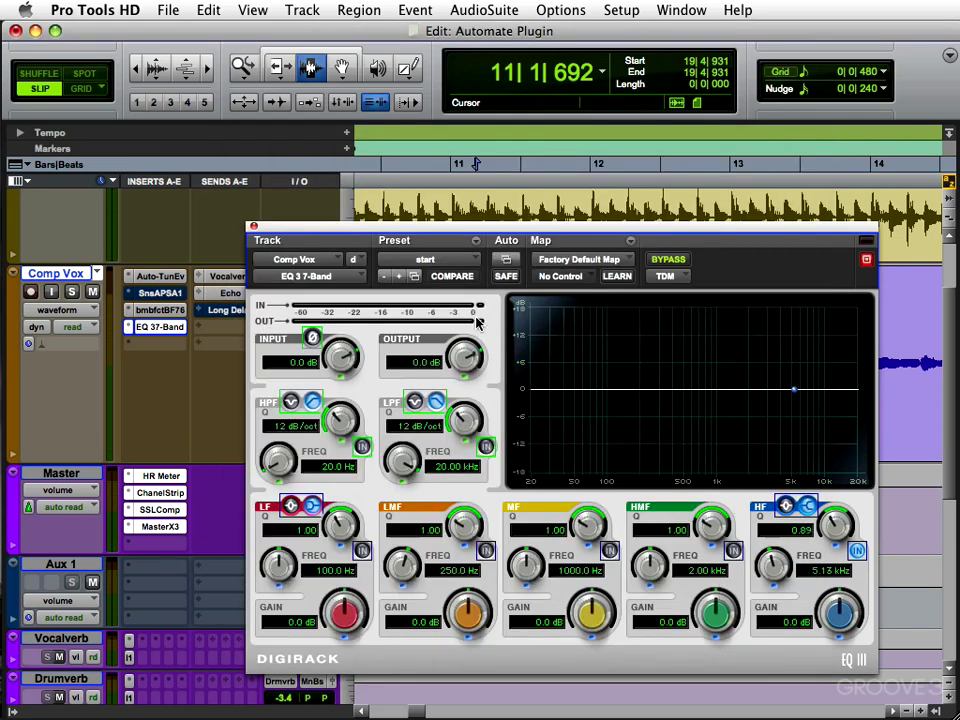
left_click(58, 311)
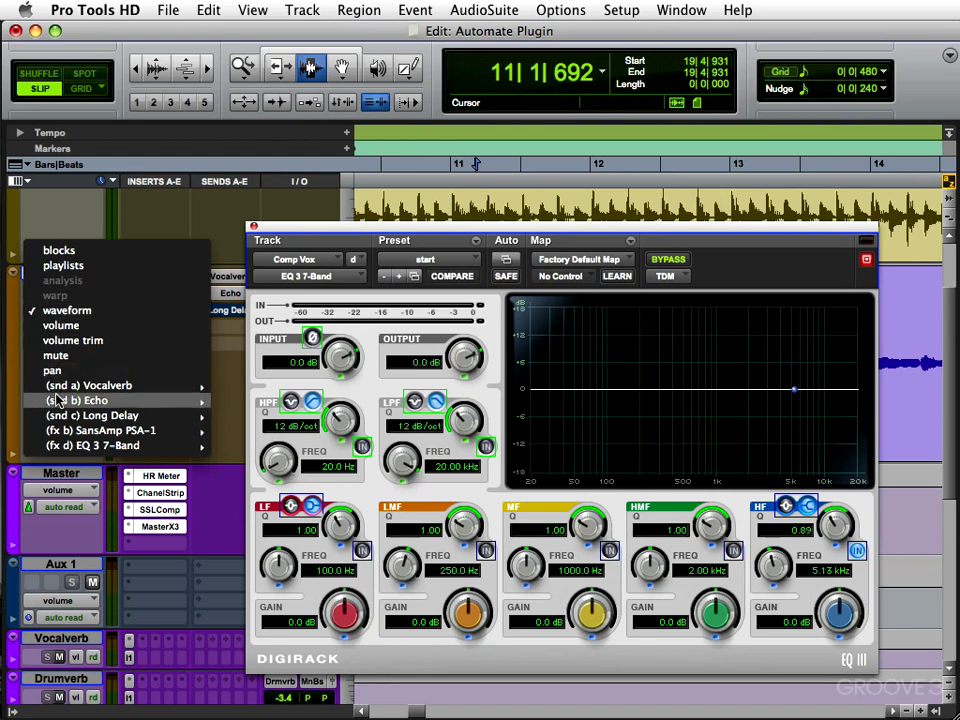
Check the EQ 3 7-Band parameters in Comp Vox's track view list, then show the Window menu
mouse_move(150, 445)
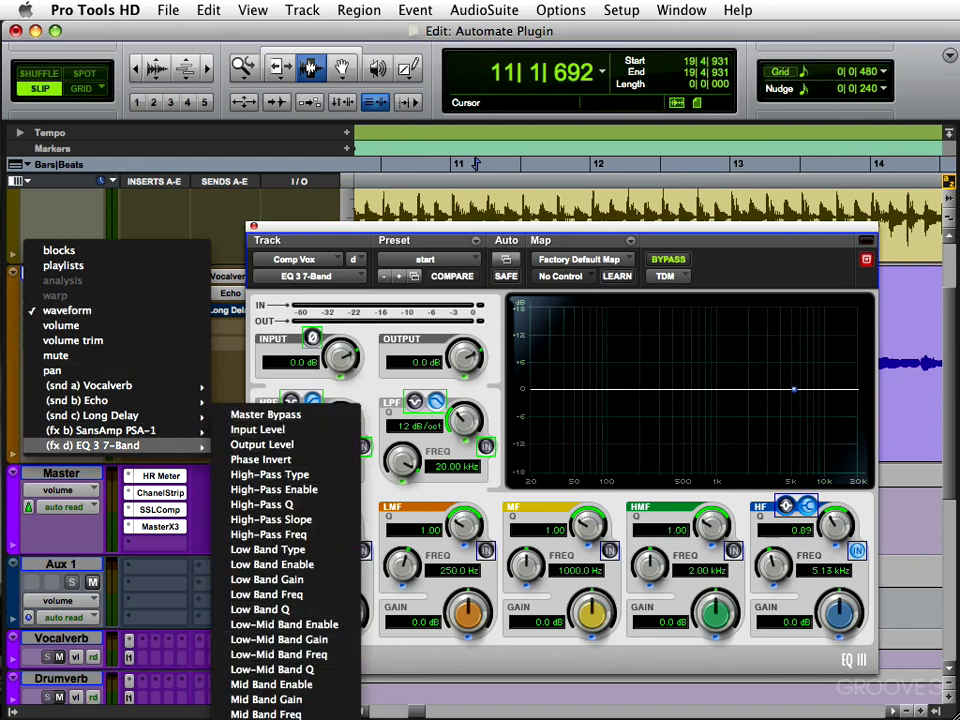
left_click(562, 507)
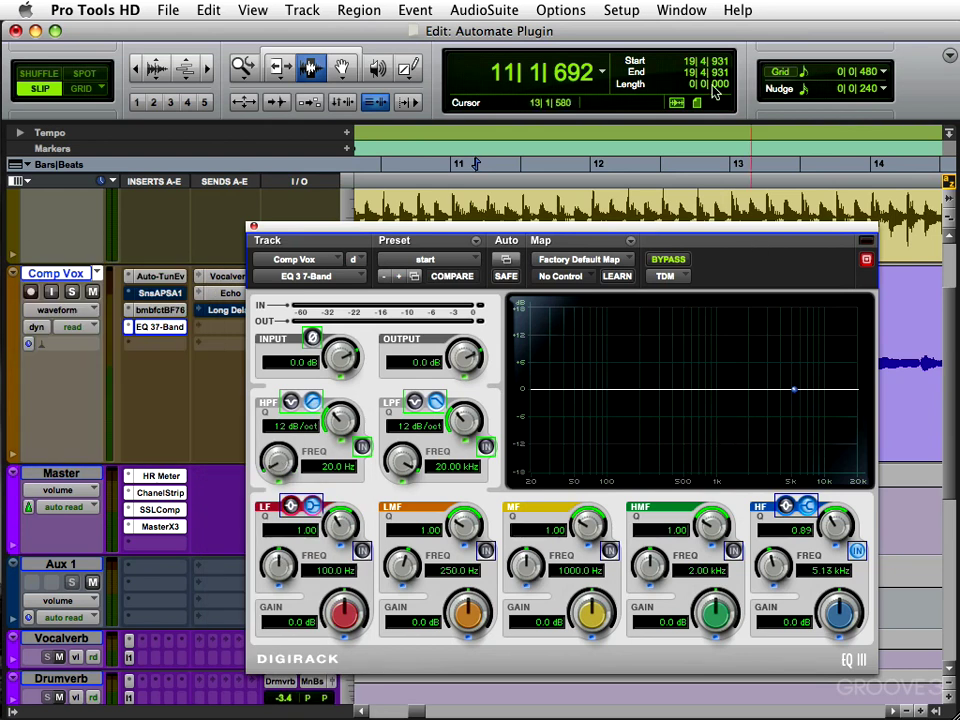
left_click(678, 10)
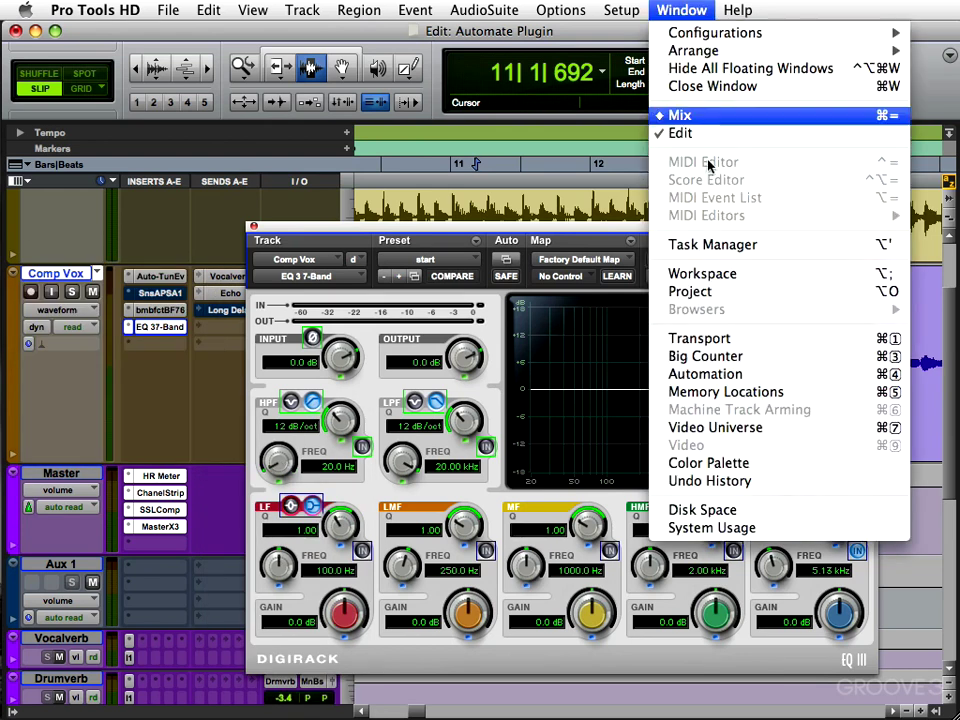
In the Automation window, turn off VOL write and turn on PLUG IN write, then close it
left_click(705, 373)
left_click_drag(743, 200, 675, 195)
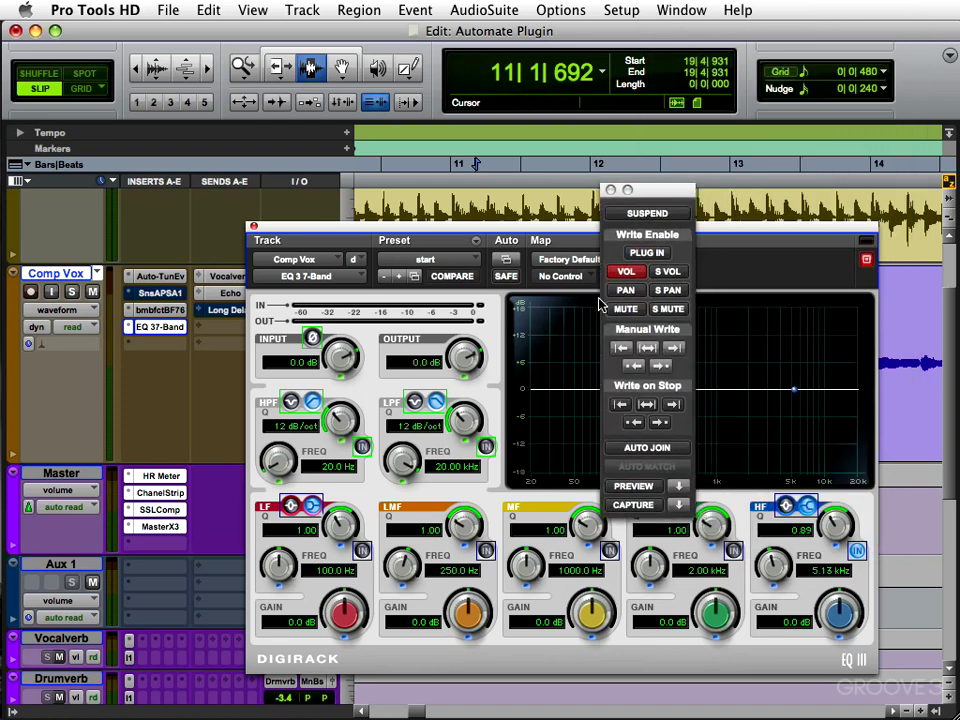
left_click(628, 273)
left_click(658, 253)
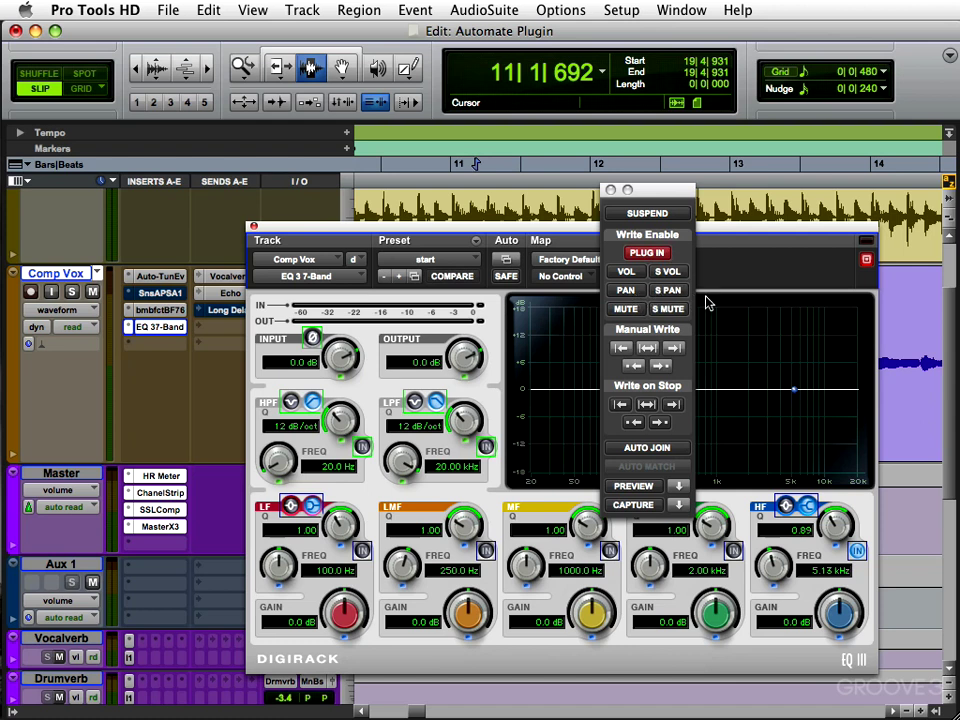
left_click(610, 190)
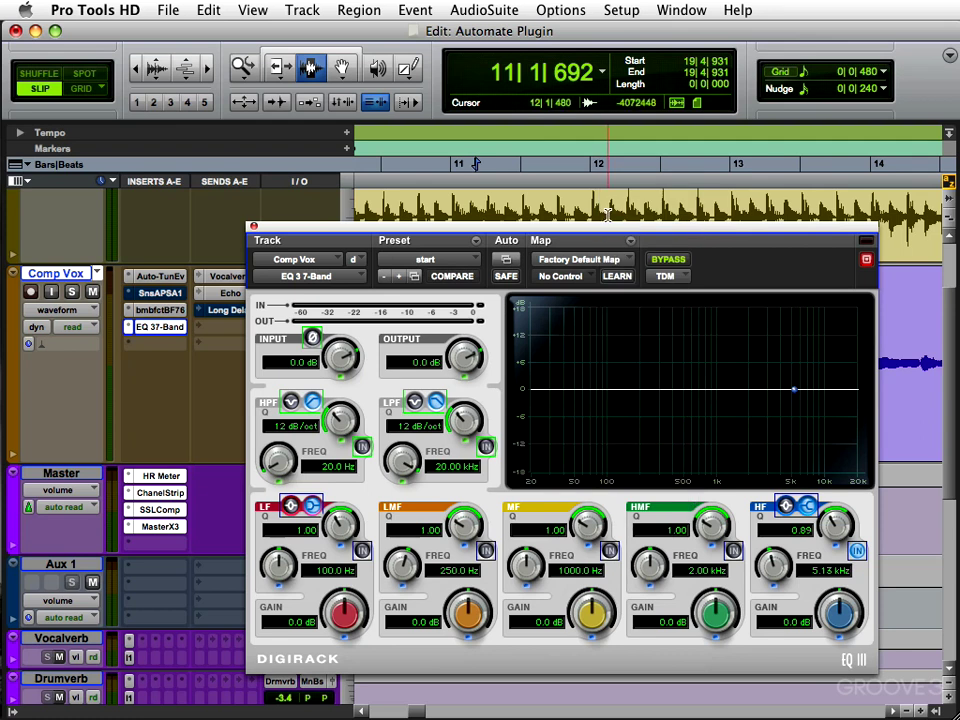
Set the Comp Vox automation mode to touch
left_click(78, 337)
left_click(82, 341)
left_click(76, 327)
left_click(88, 372)
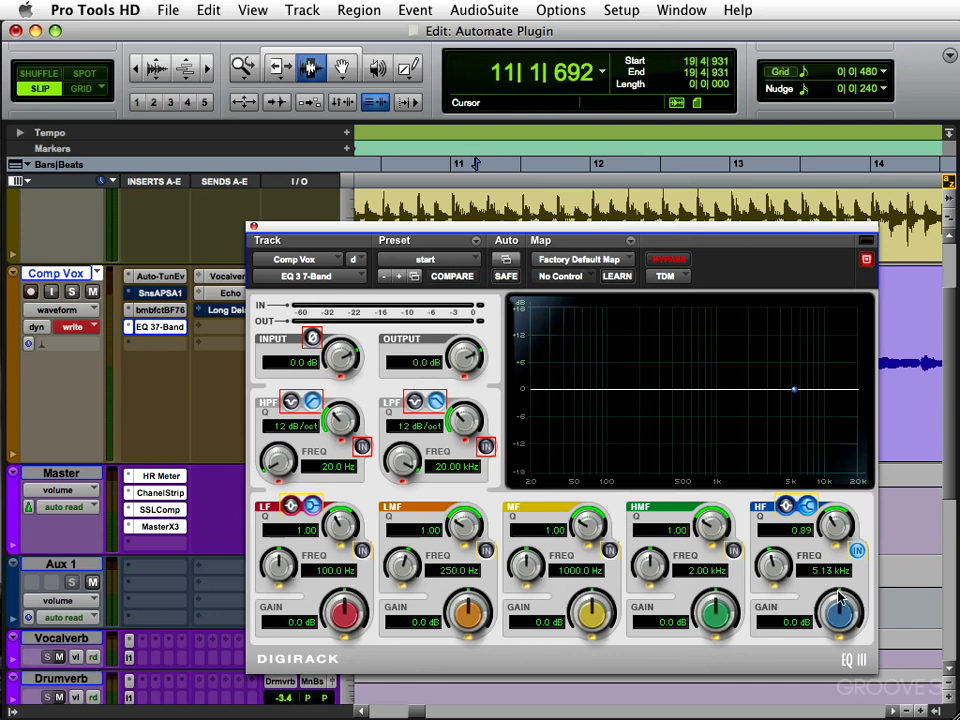
left_click(72, 327)
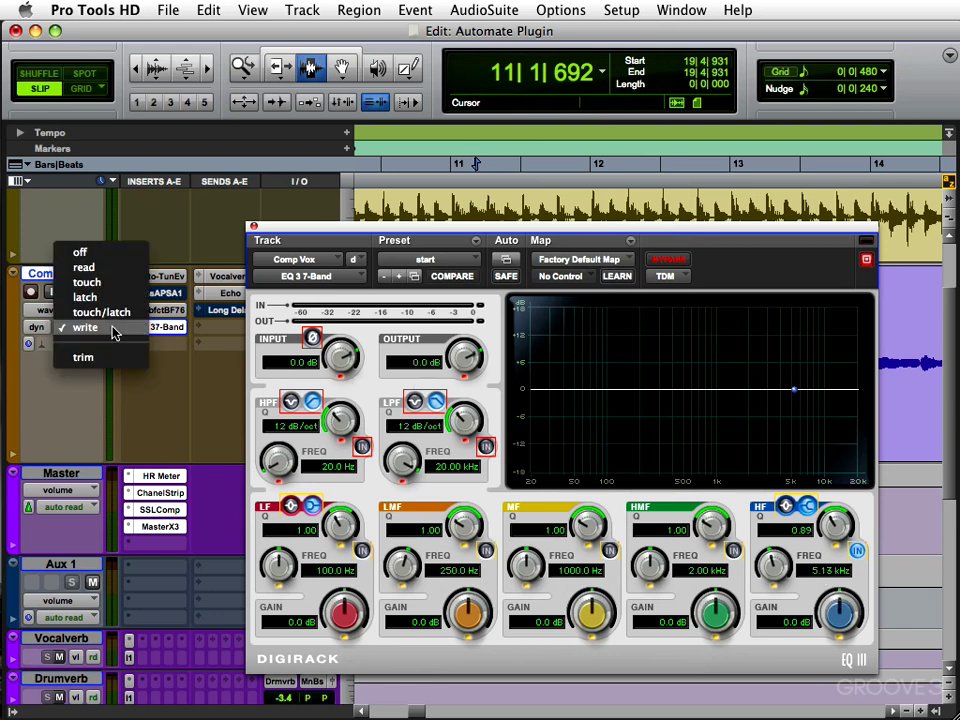
key("Return")
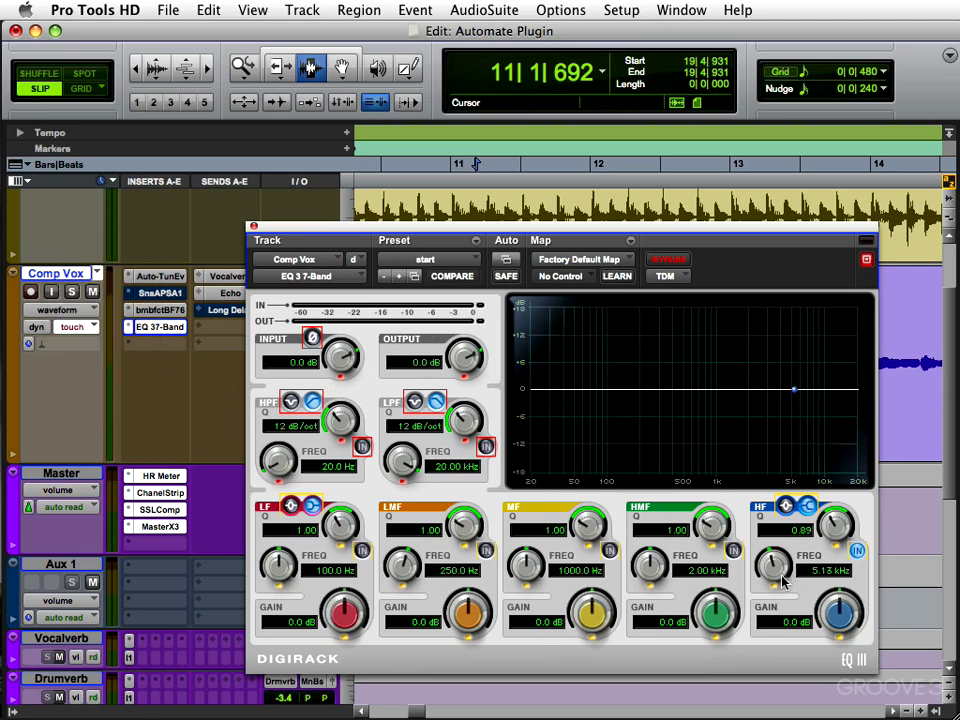
Switch in the EQ's MF, HMF and HPF bands
left_click(609, 551)
left_click(733, 550)
left_click(362, 446)
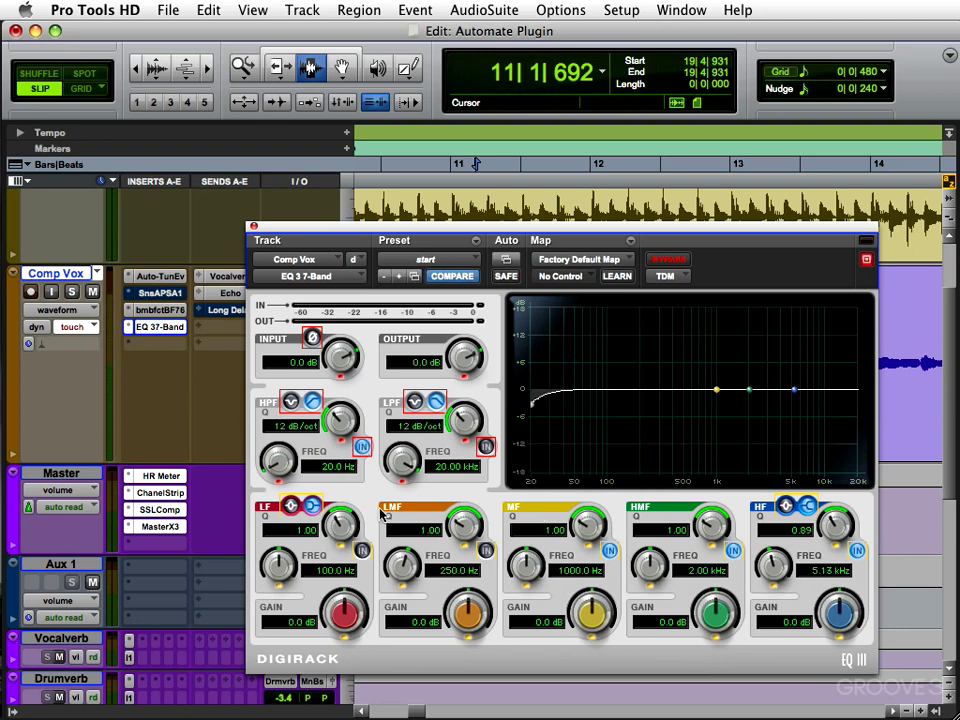
Move the mid band to about 284 Hz at 0 dB, then record high-mid at 200 Hz, -10.2 dB
left_click_drag(719, 391, 656, 390)
left_click(592, 615, "alt")
key("space")
left_click_drag(754, 394, 716, 431)
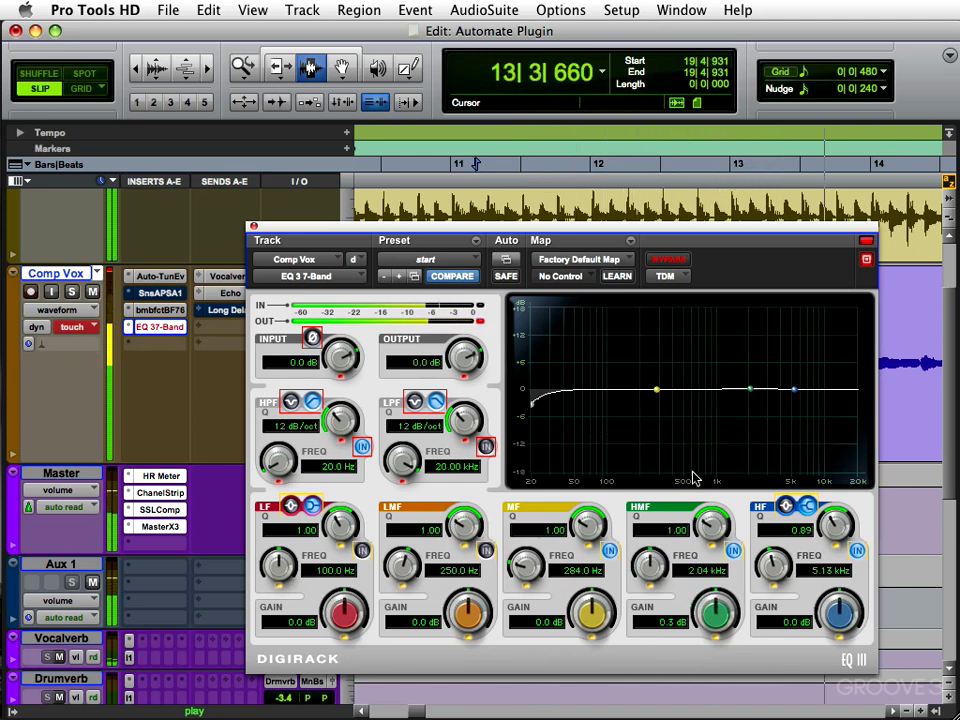
key("space")
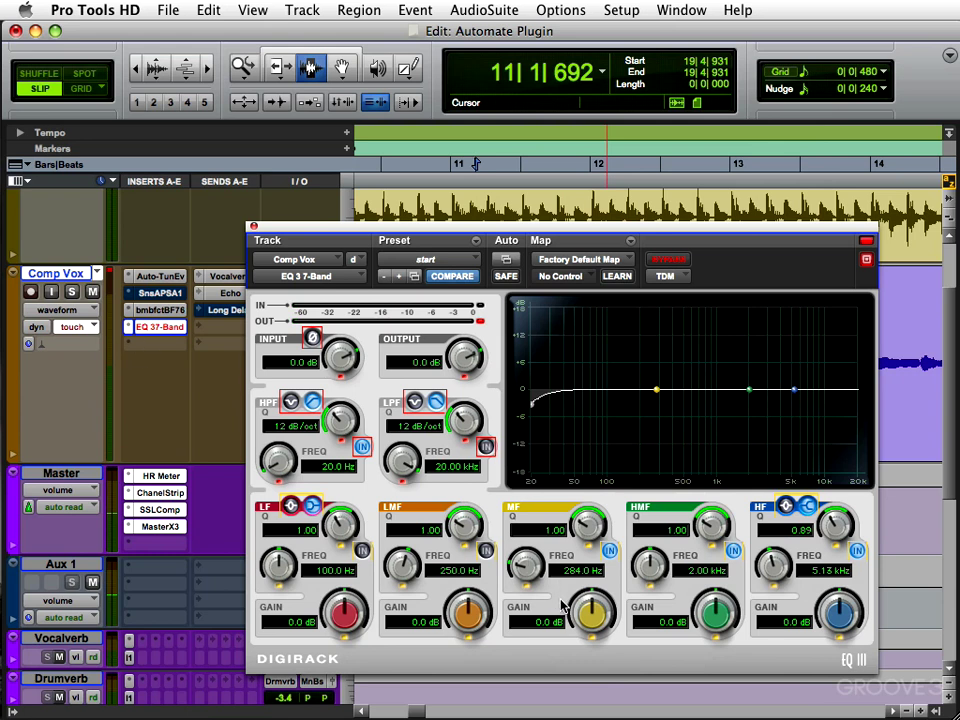
Play back the recorded EQ automation and adjust the mid band during playback
key("space")
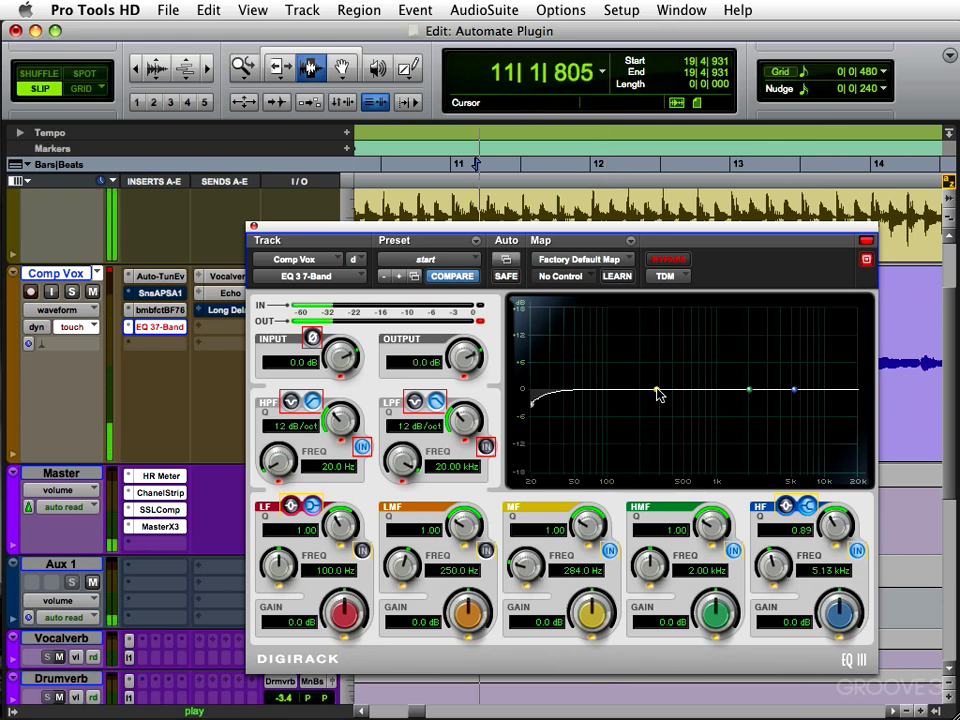
left_click_drag(615, 375, 660, 399)
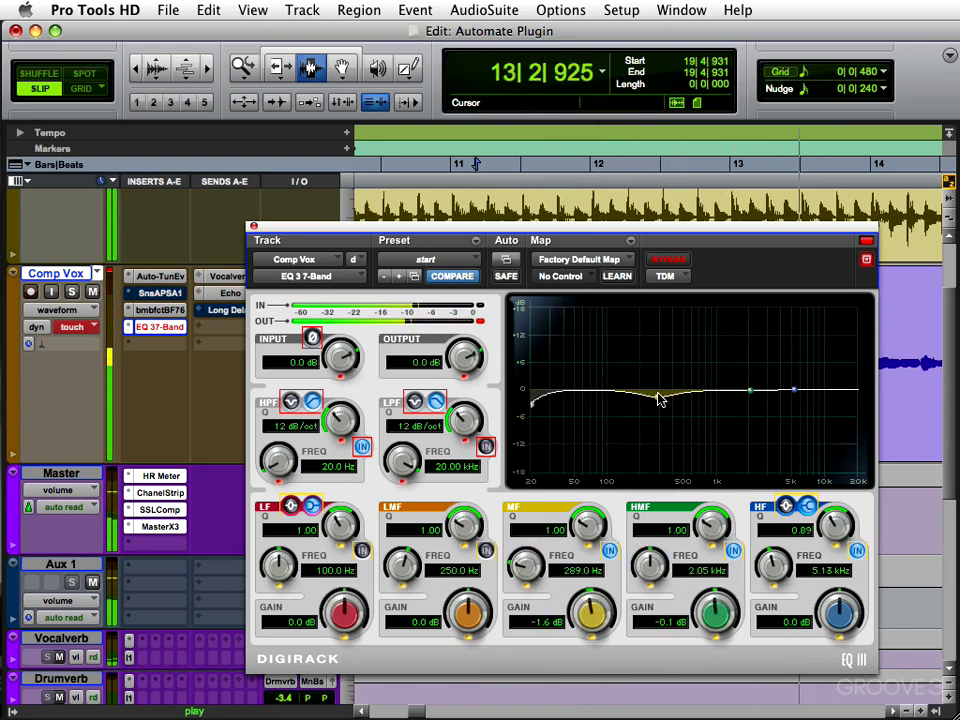
key("space")
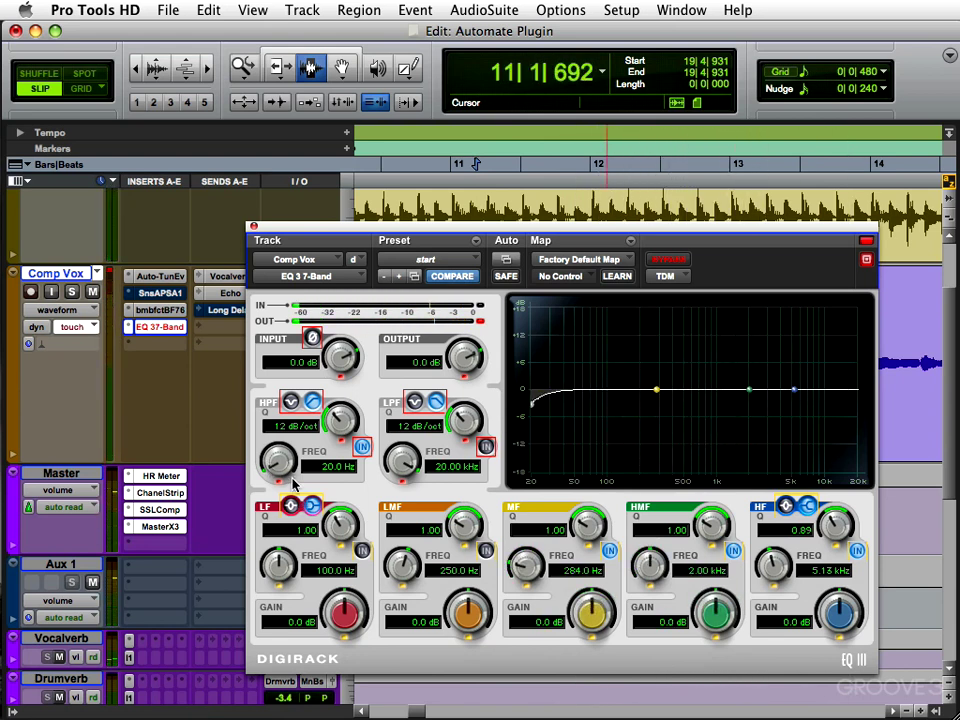
key("space")
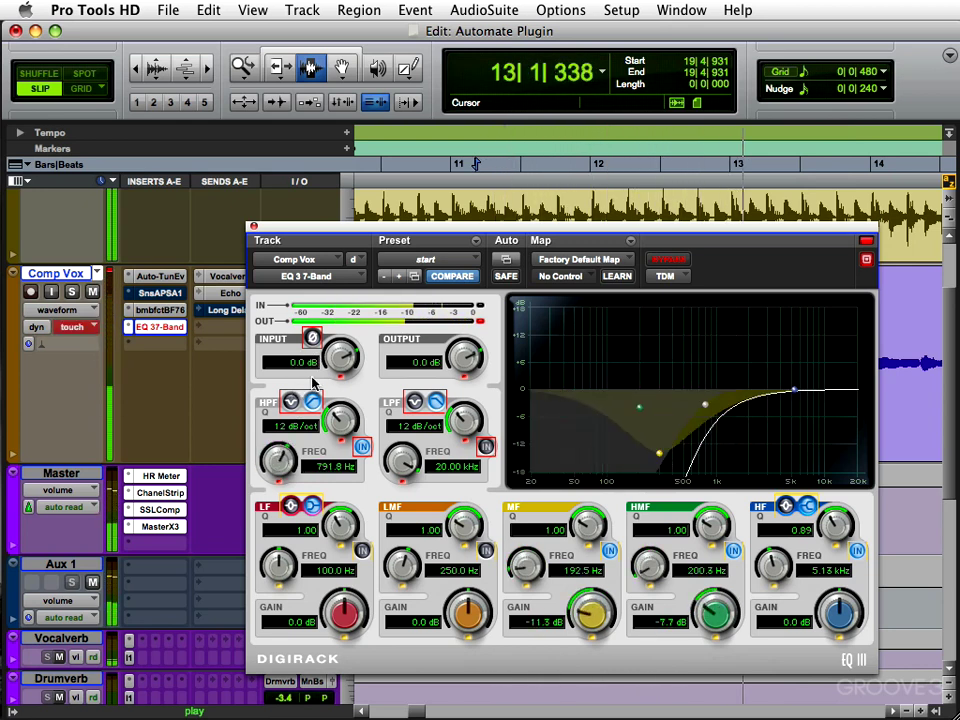
key("space")
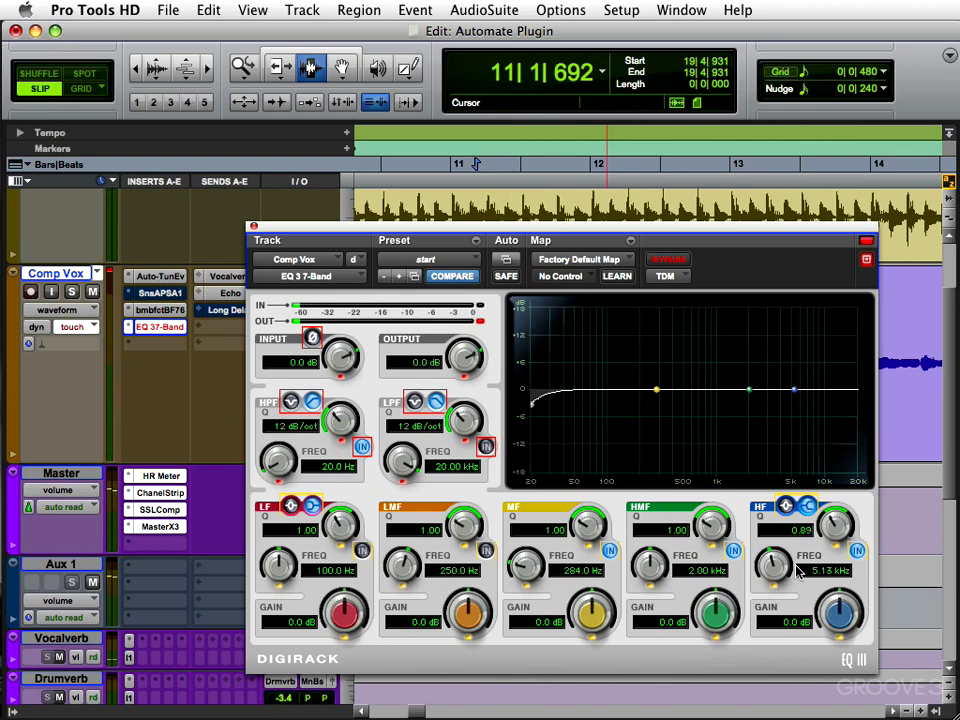
Record a change to the high band's frequency and gain during playback, then audition it
key("space")
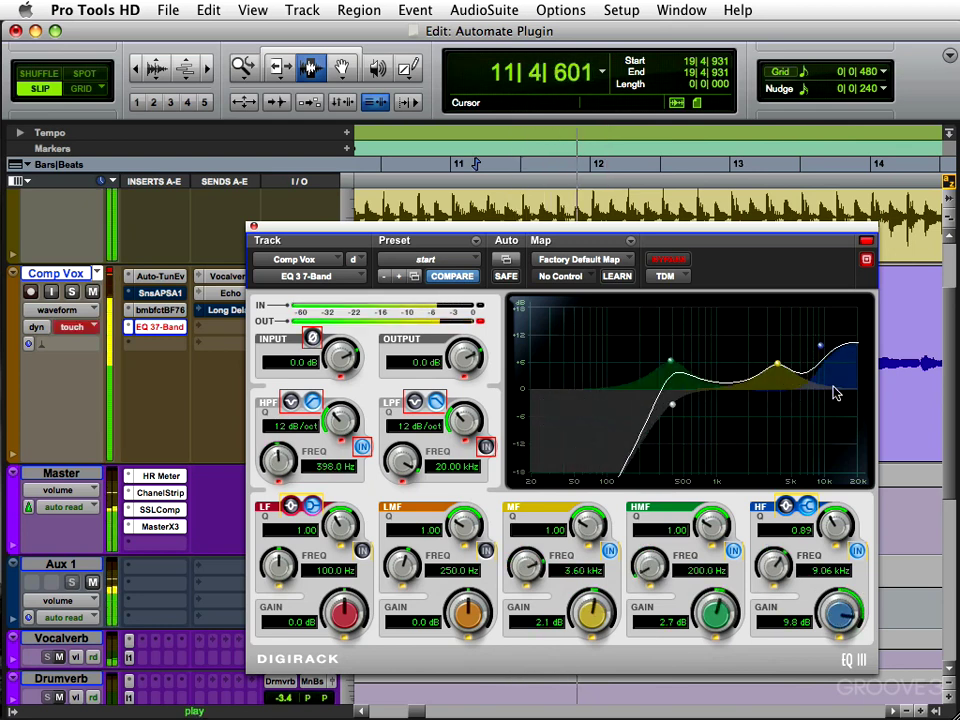
left_click_drag(843, 345, 793, 397)
key("space")
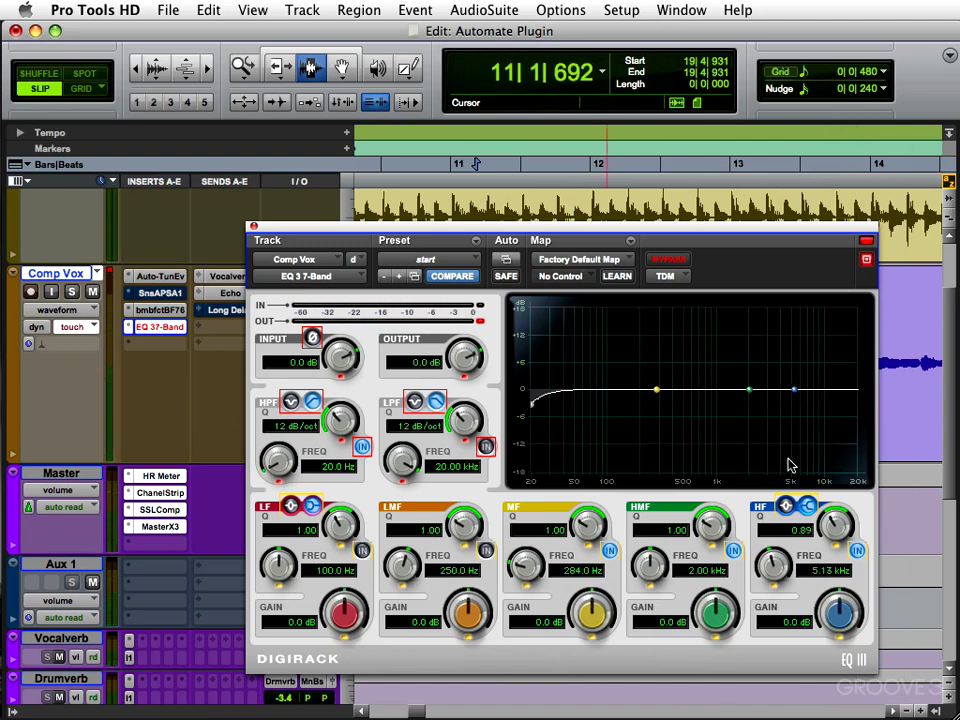
key("space")
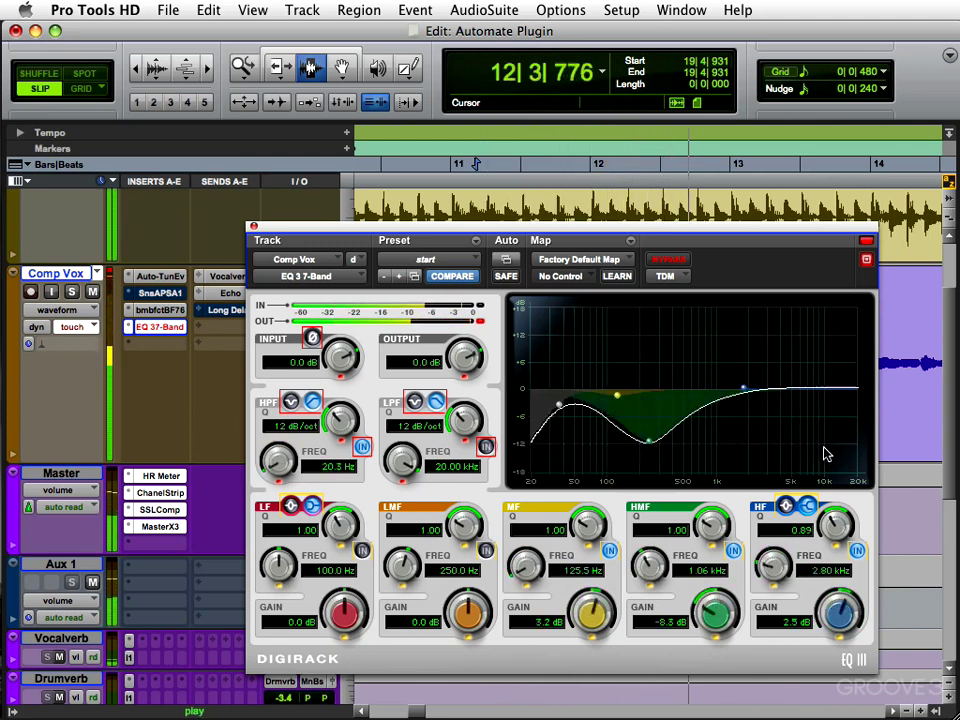
key("space")
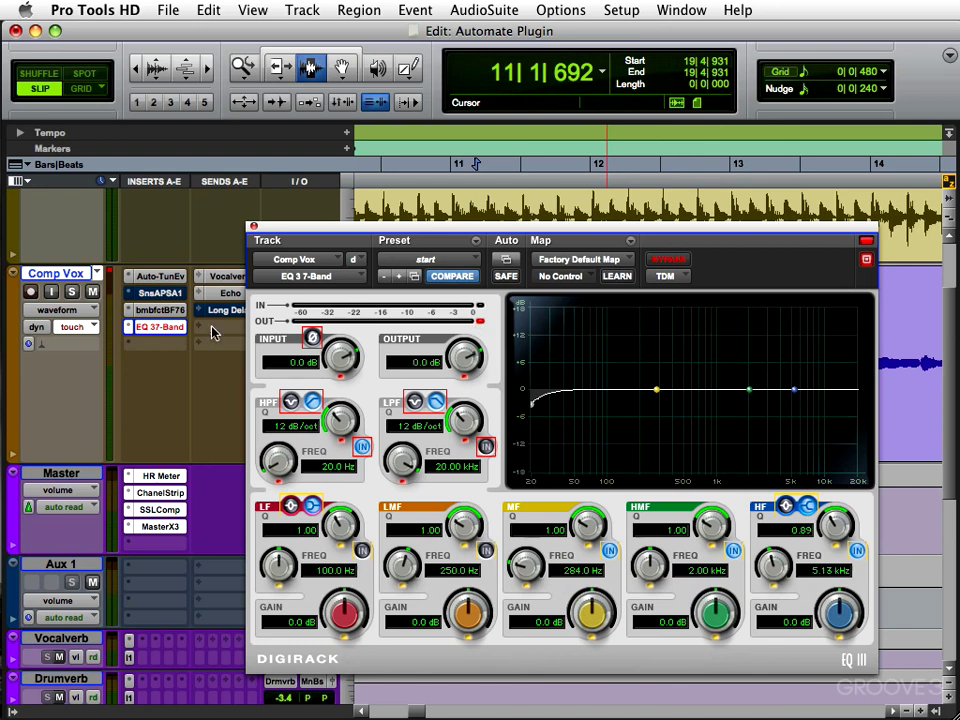
Set Comp Vox to Read mode and turn the EQ output down to -5.1 dB, auditioning it
left_click(78, 326)
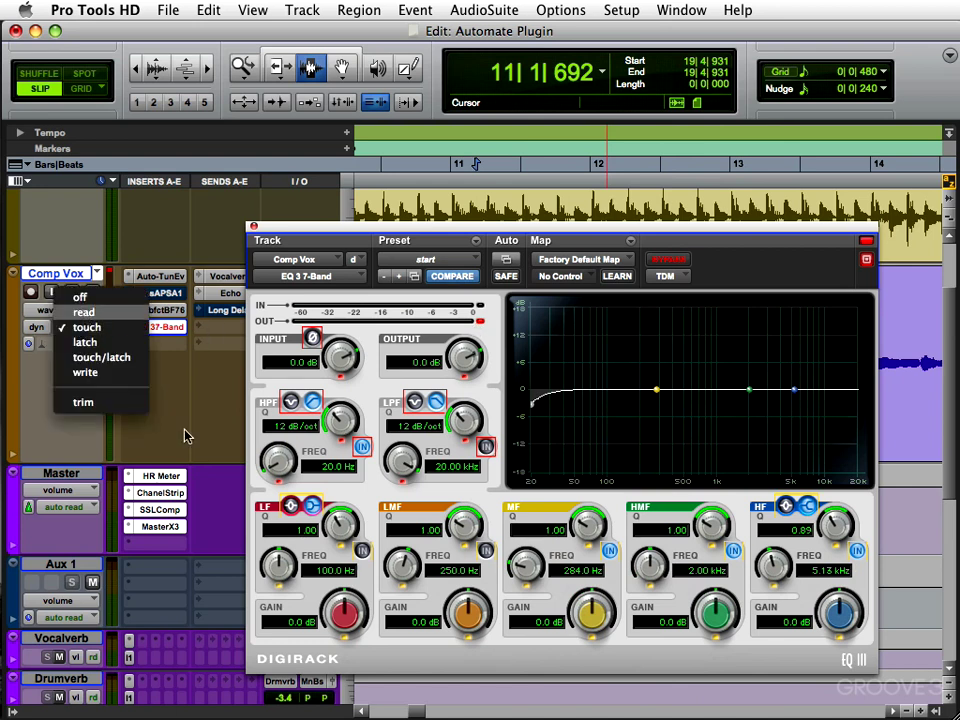
left_click(84, 313)
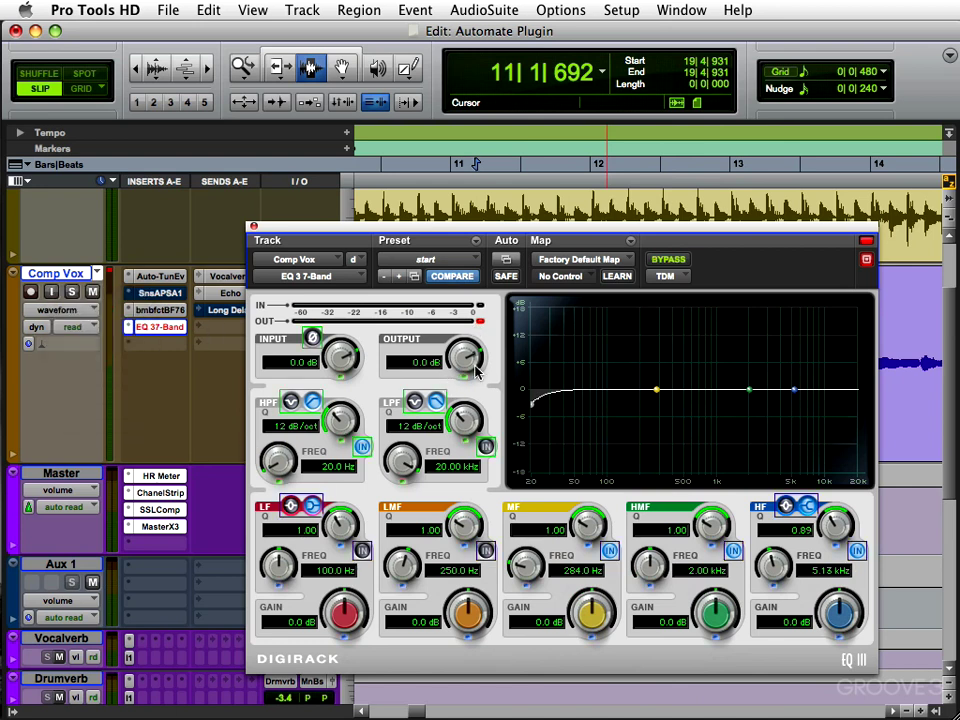
left_click_drag(468, 360, 448, 405)
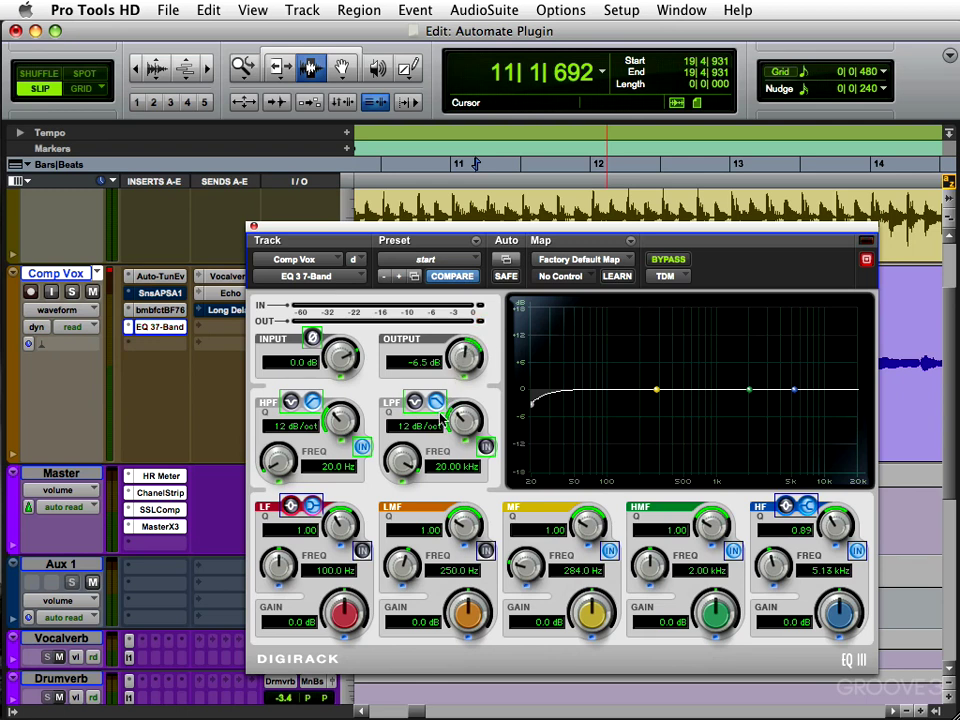
key("space")
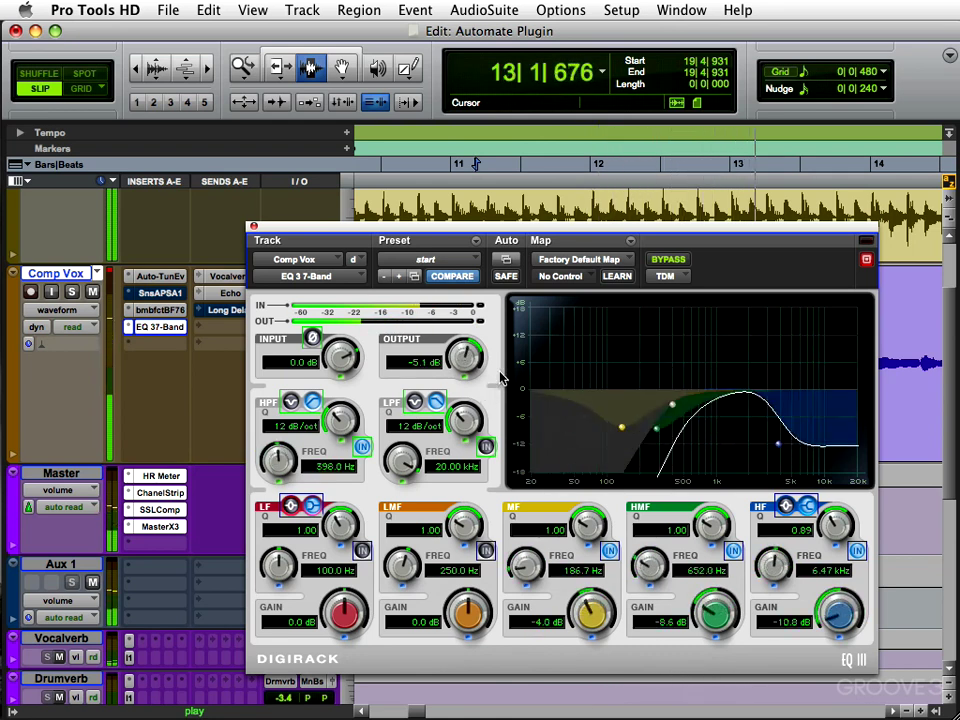
key("space")
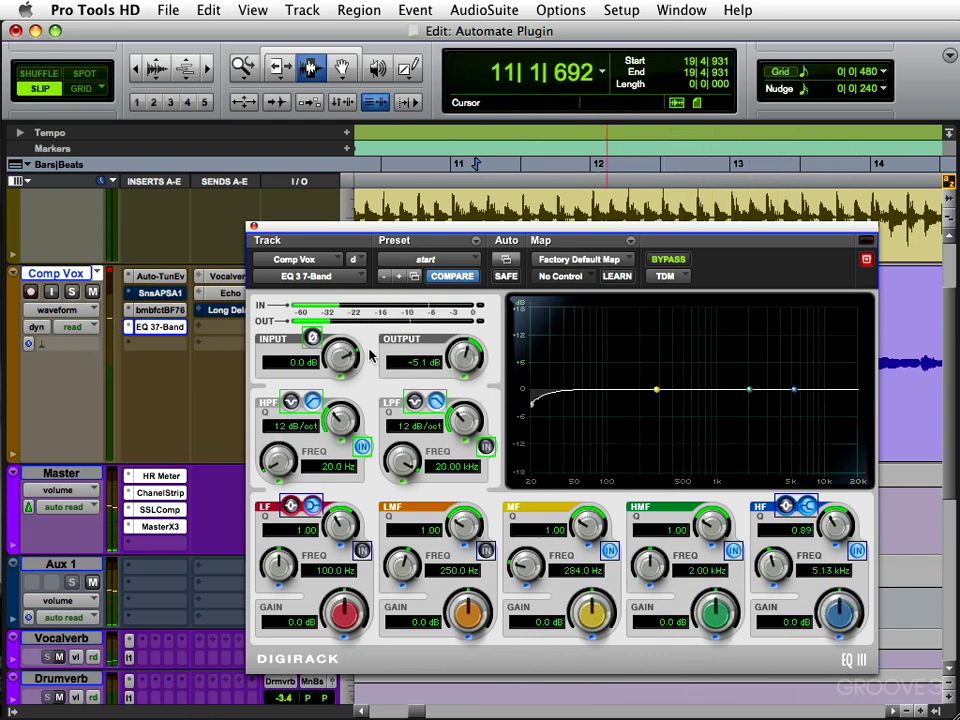
Lower the EQ input gain to -3.8 dB and play back to hear the change
left_click_drag(343, 366, 330, 376)
key("space")
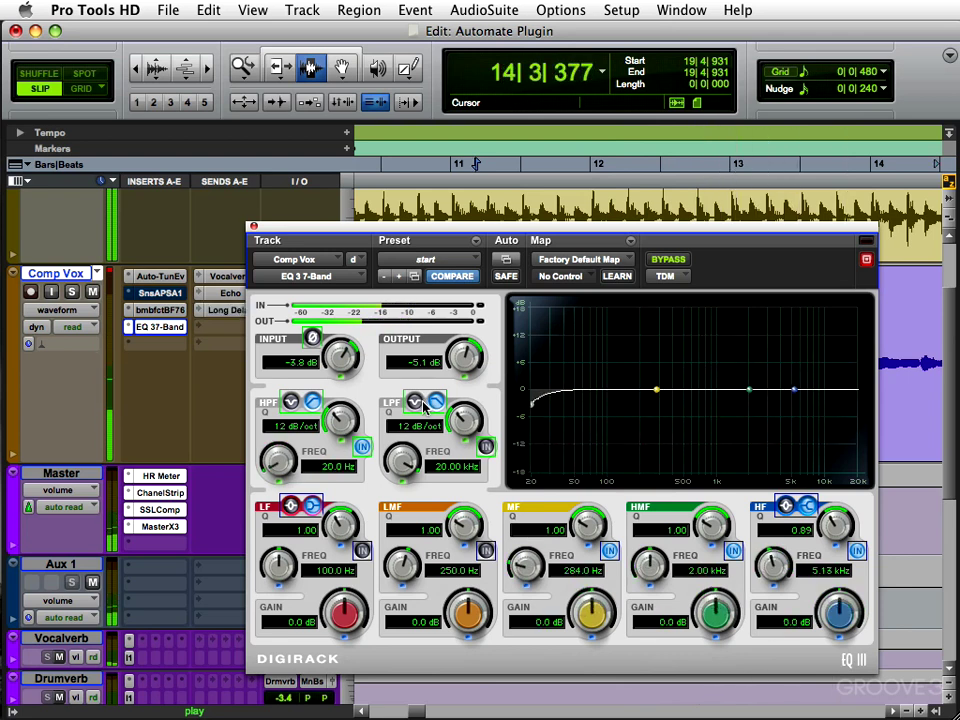
key("space")
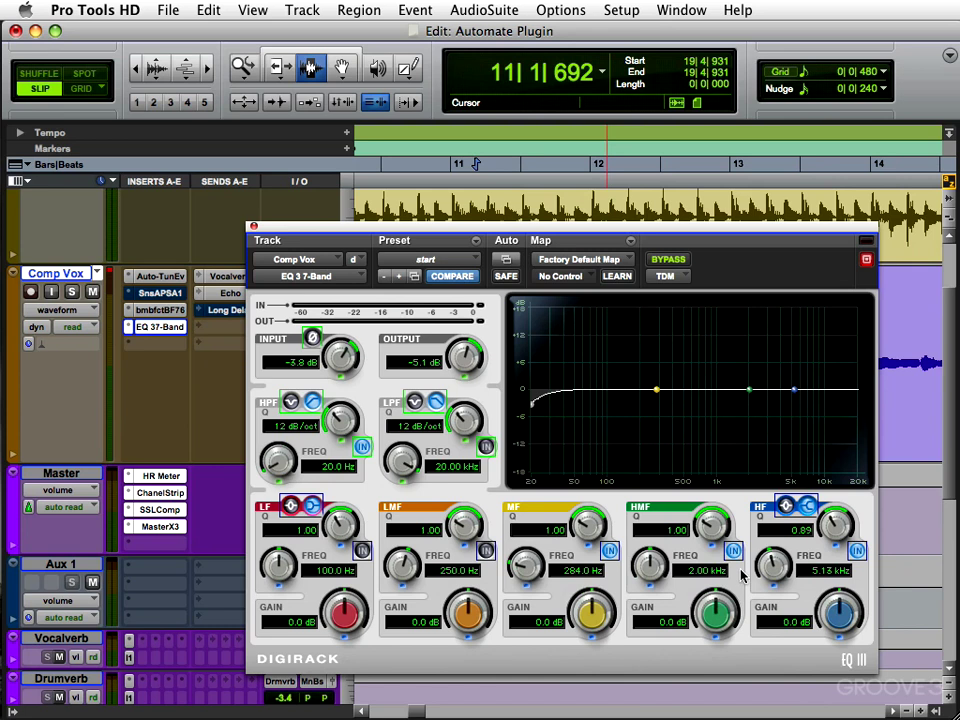
Close the EQ window and show the High-Pass Freq, then Mid Band Gain, automation lanes
left_click(253, 227)
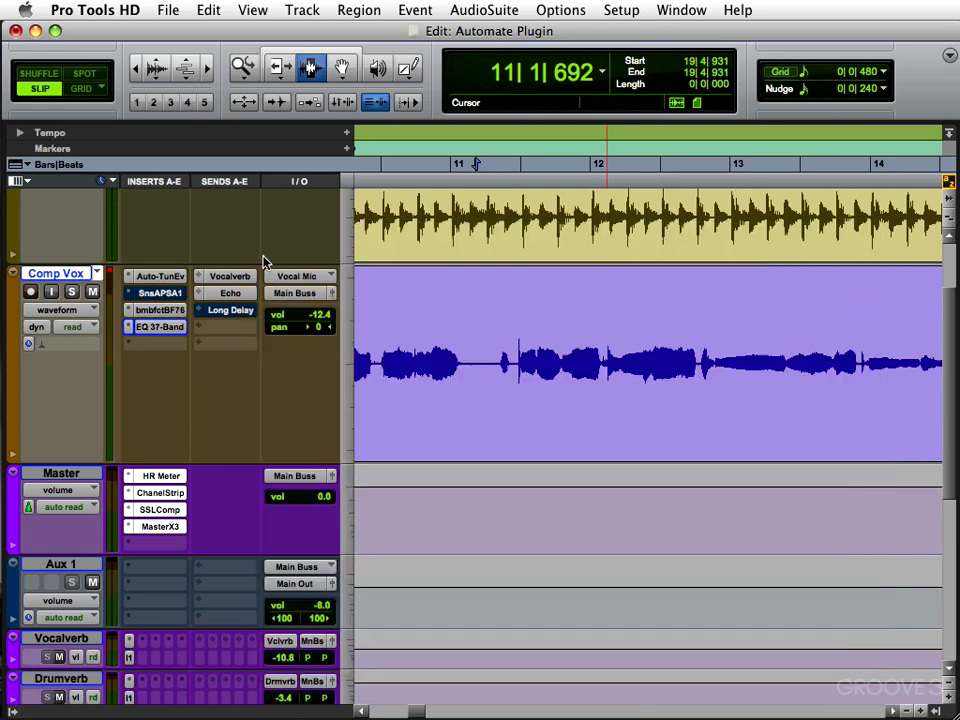
left_click(84, 316)
mouse_move(110, 445)
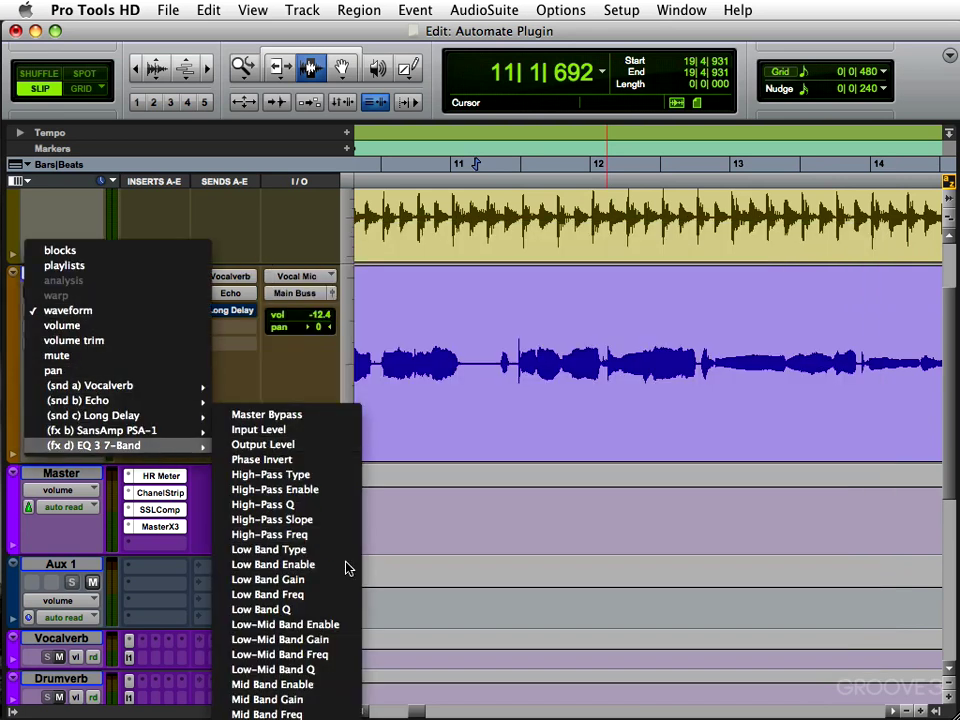
left_click(270, 534)
left_click(75, 311)
mouse_move(75, 311)
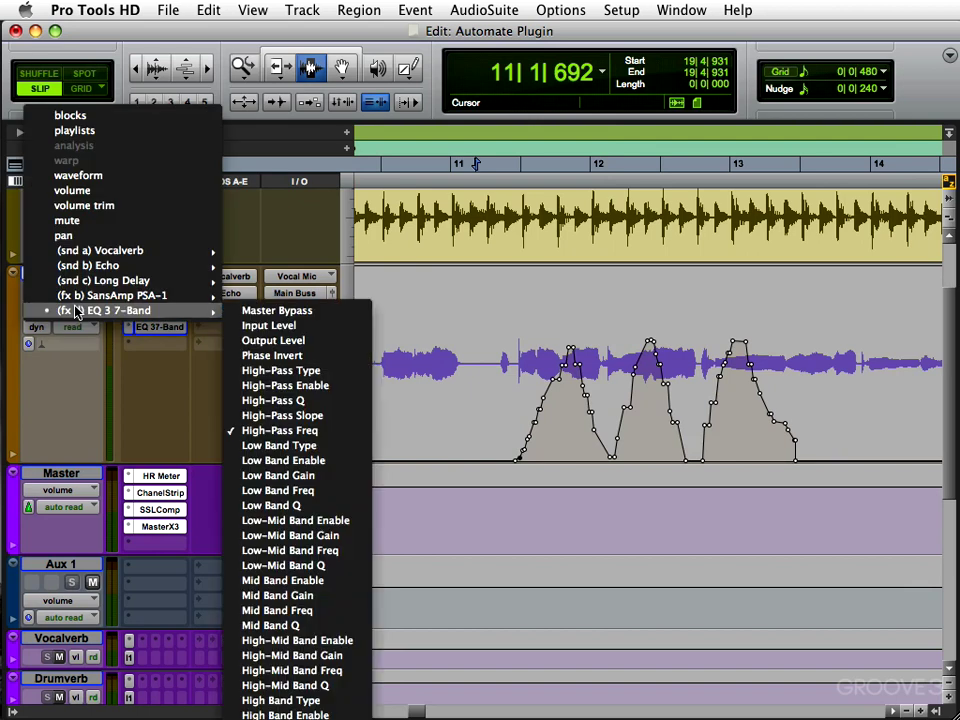
left_click(360, 595)
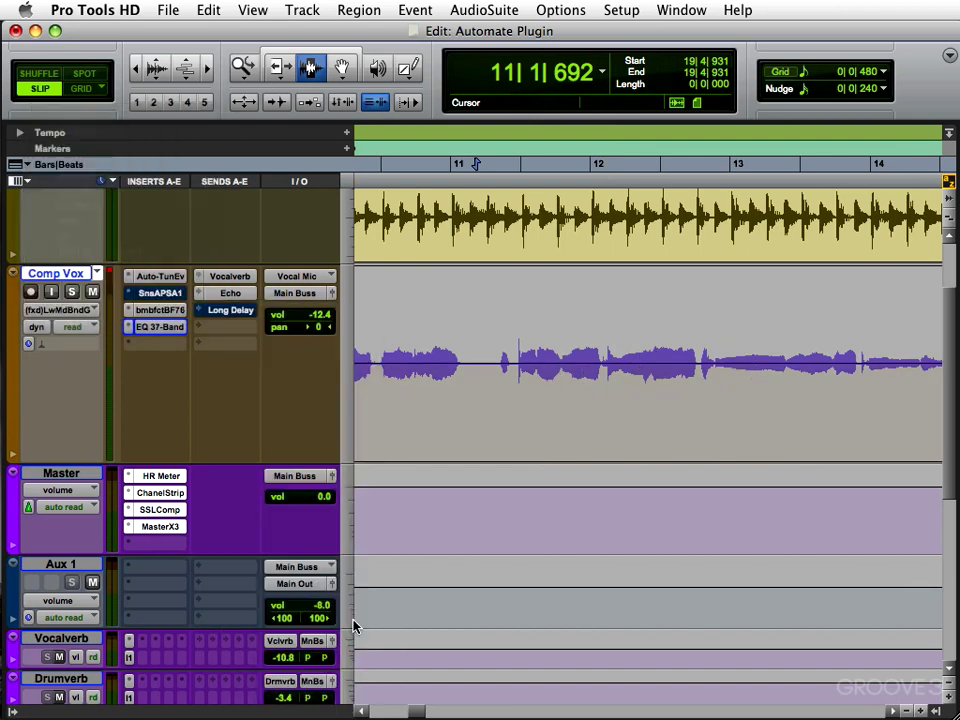
Switch the lane to High-Mid, then High Band Gain, and choose the Pencil tool's Line shape
left_click(75, 311)
mouse_move(75, 311)
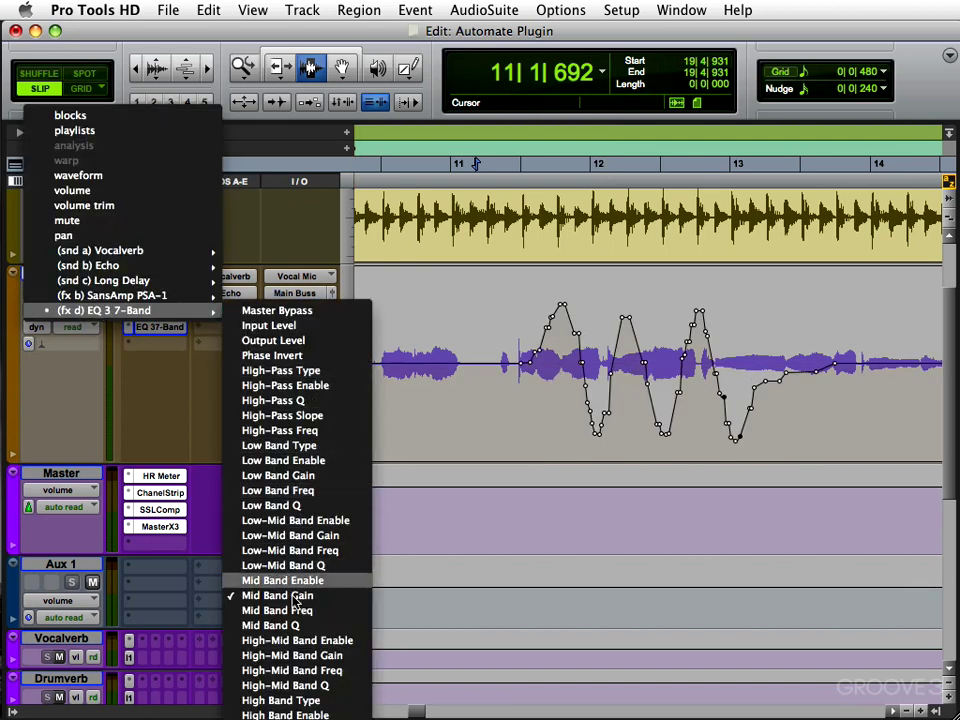
left_click(330, 655)
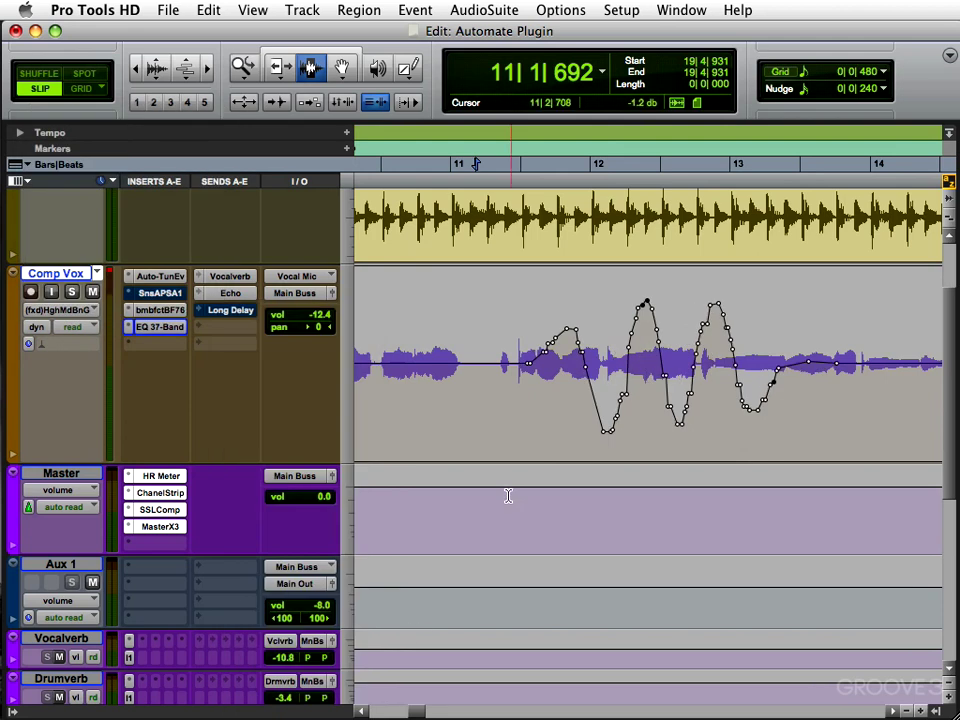
left_click(66, 311)
mouse_move(100, 312)
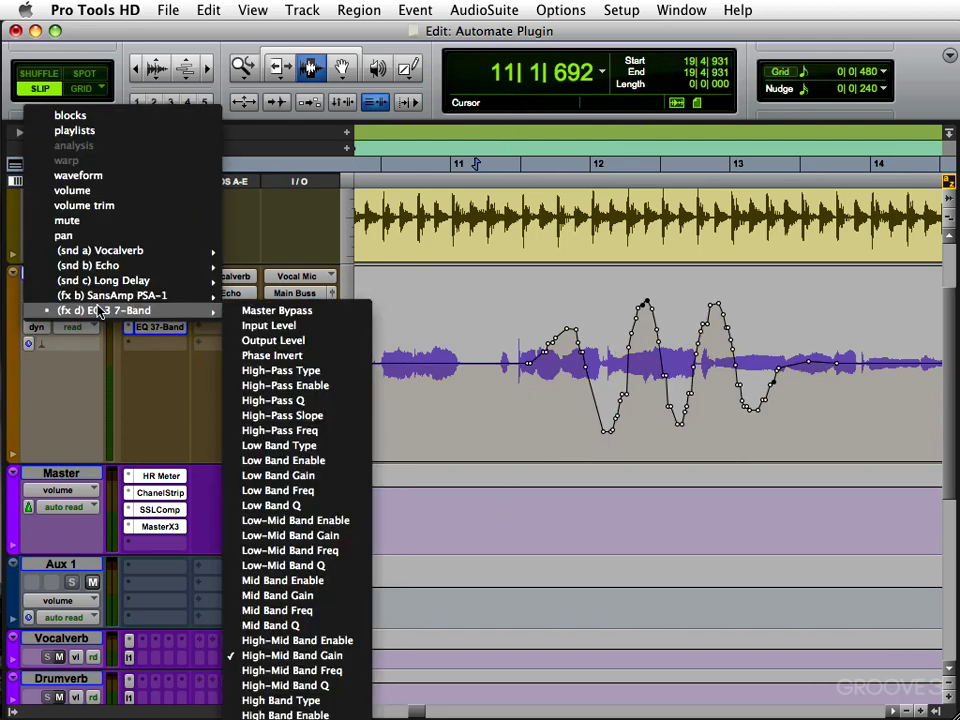
left_click(302, 705)
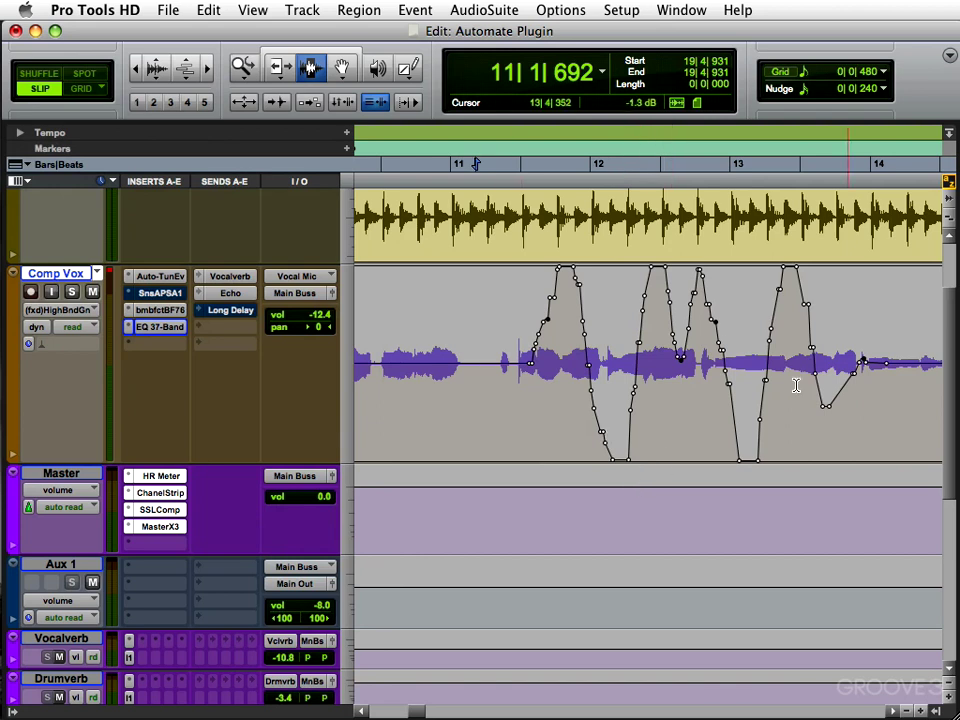
left_click(408, 68)
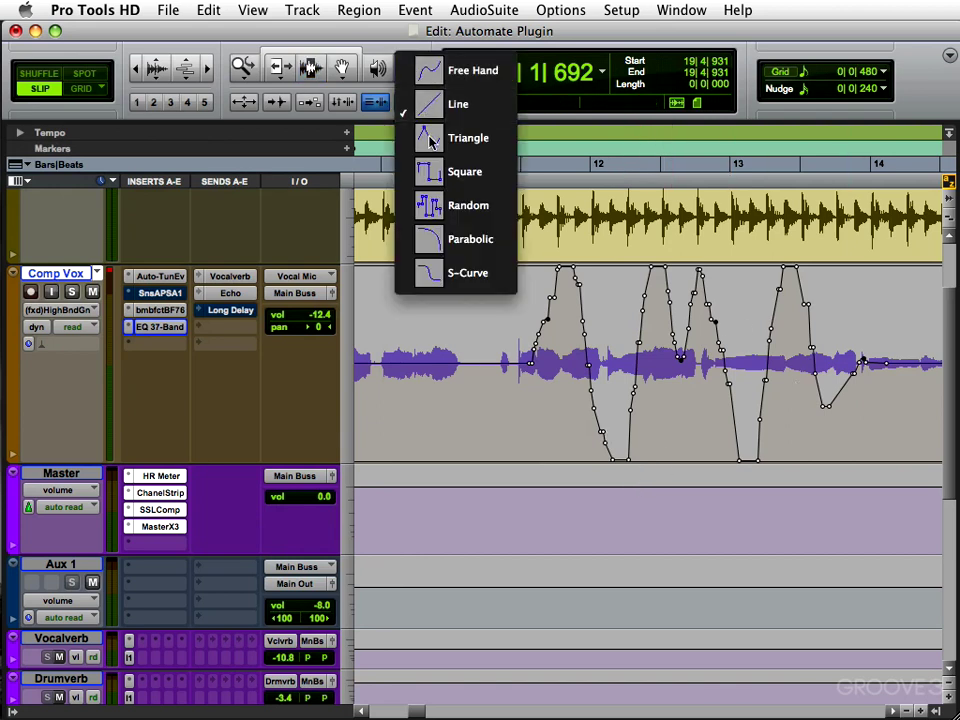
left_click(459, 101)
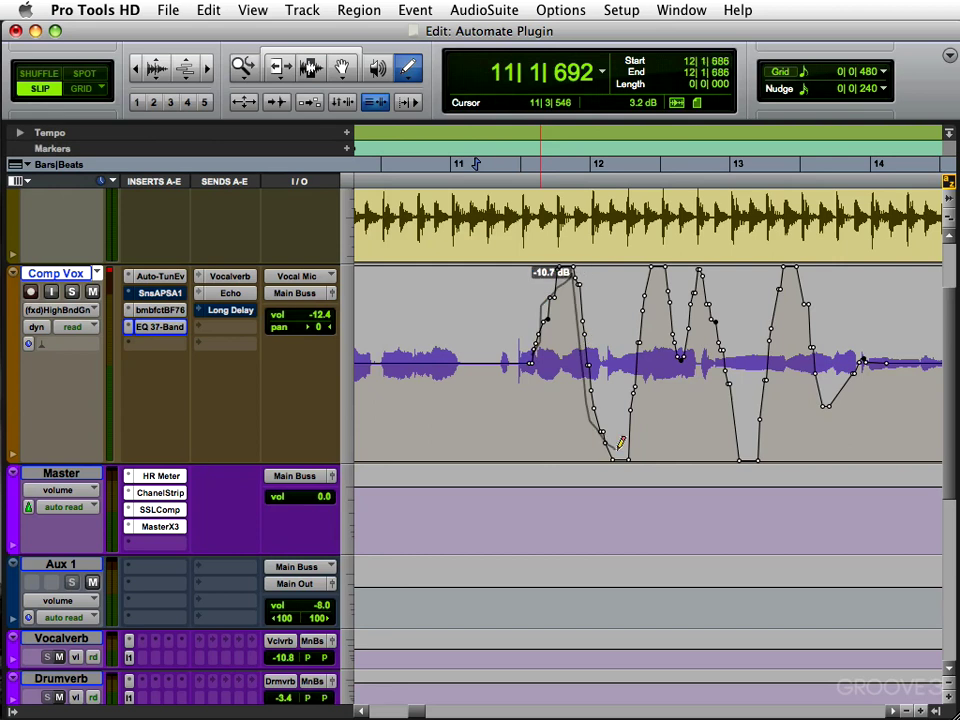